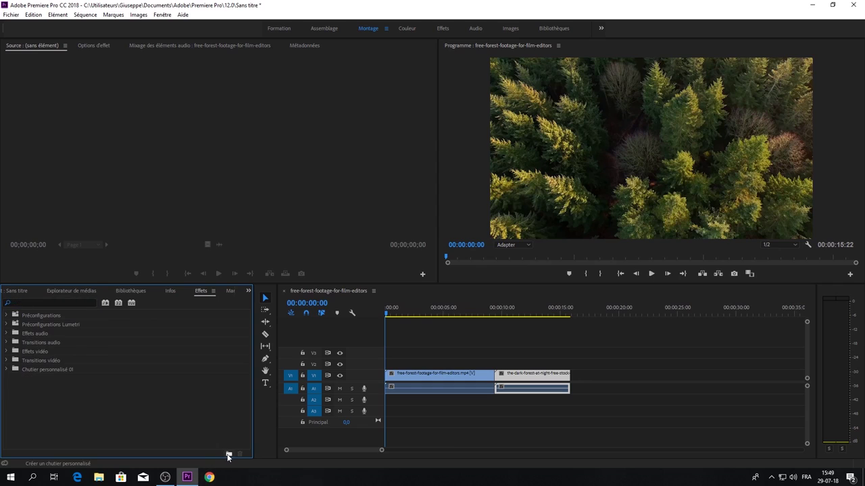
# Create a new adjustment layer (Calque d'effets) in the Project panel.
pyautogui.click(228, 454)
pyautogui.click(16, 291)
pyautogui.click(227, 450)
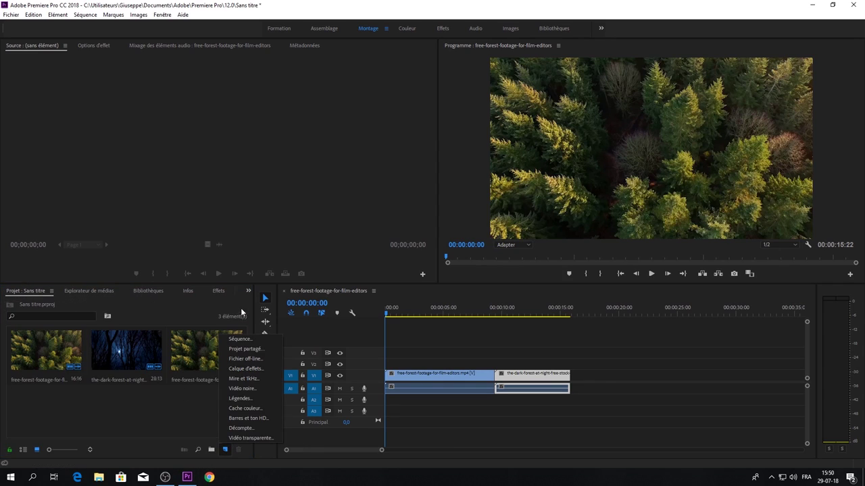
pyautogui.click(244, 369)
pyautogui.click(450, 271)
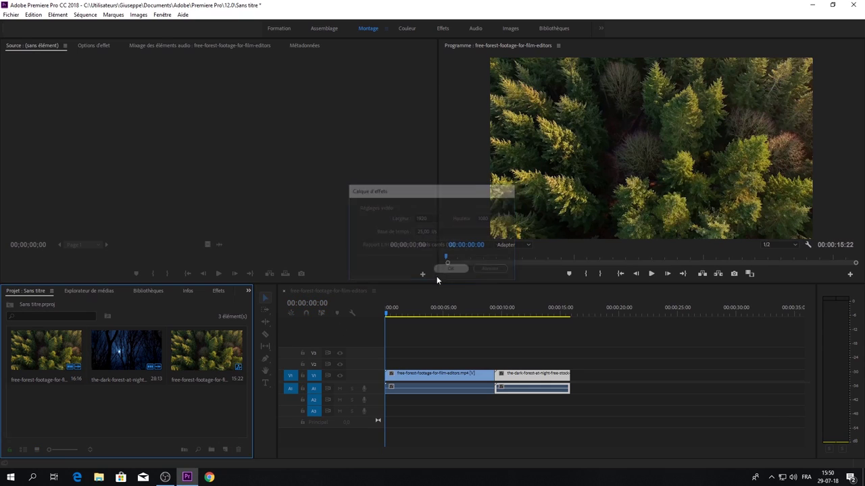
# Place the adjustment layer on V2 over the cut and duplicate a copy onto V3.
pyautogui.moveTo(61, 411); pyautogui.dragTo(478, 367)
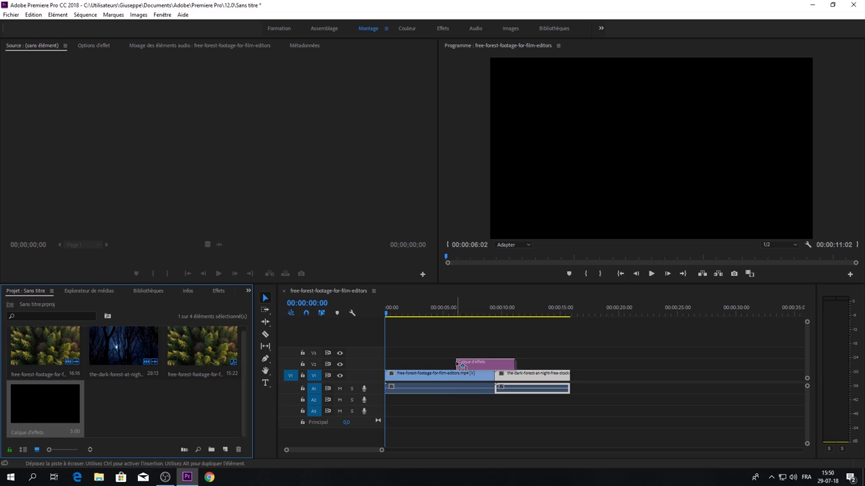
pyautogui.moveTo(479, 366); pyautogui.dragTo(471, 366)
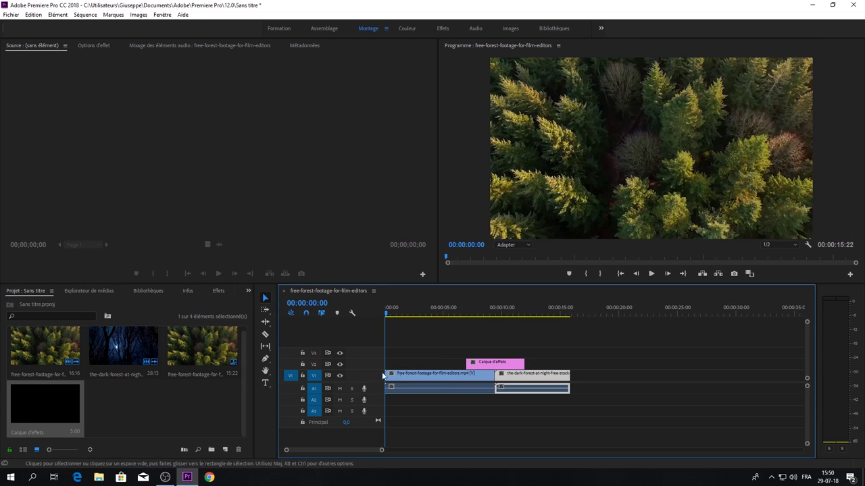
pyautogui.click(493, 365)
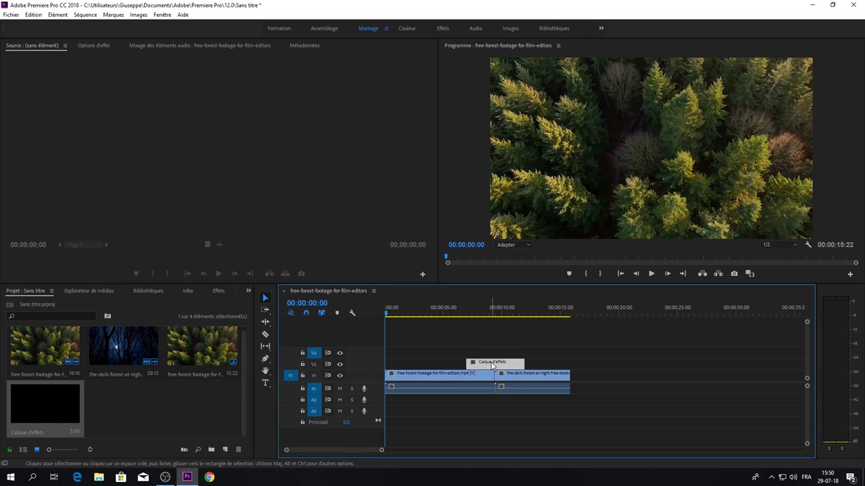
pyautogui.moveTo(493, 366); pyautogui.dragTo(451, 361)
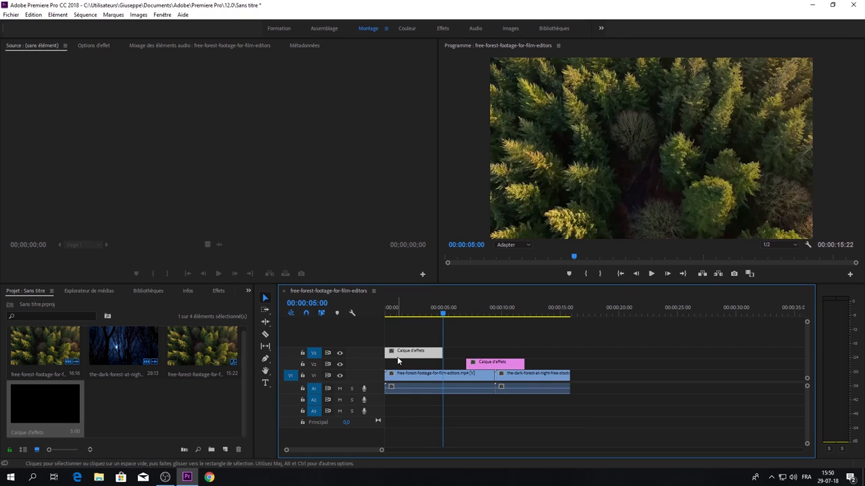
pyautogui.moveTo(451, 360); pyautogui.dragTo(500, 365)
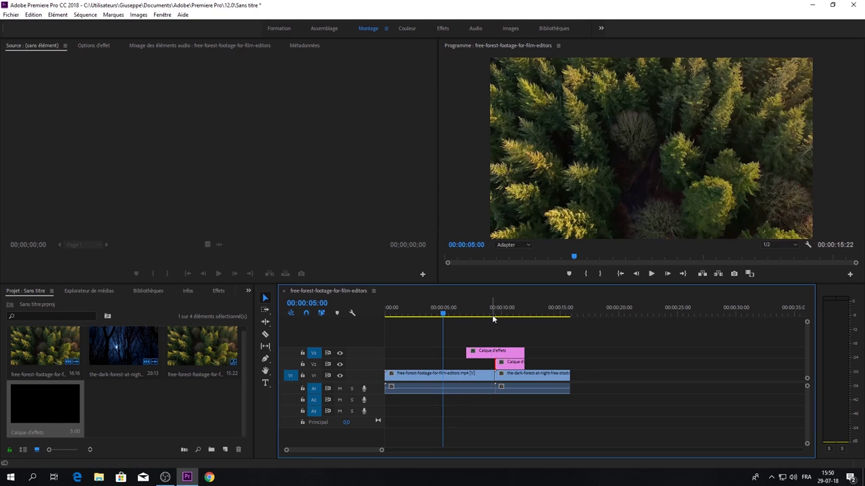
# Park the playhead on the aerial clip's last frame, right at the cut.
pyautogui.click(492, 315)
pyautogui.moveTo(491, 315); pyautogui.dragTo(493, 315)
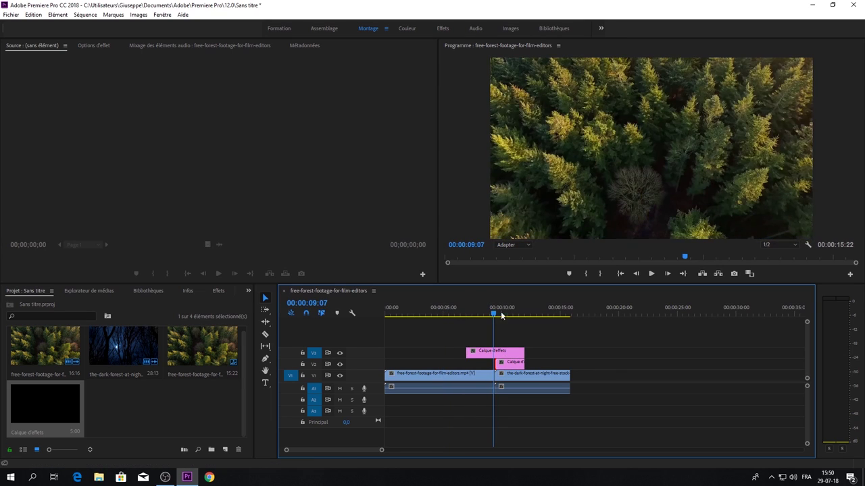
pyautogui.click(650, 274)
pyautogui.click(650, 274)
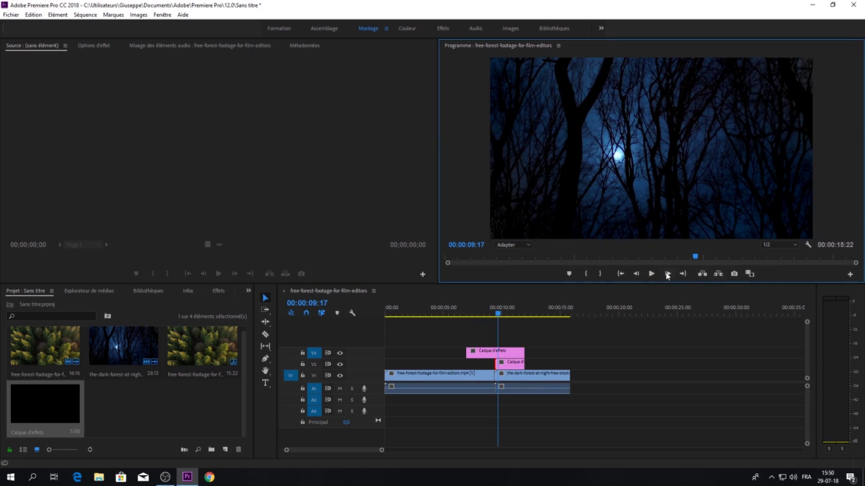
pyautogui.click(636, 274)
pyautogui.click(636, 274)
pyautogui.click(636, 274)
pyautogui.click(636, 274)
pyautogui.click(636, 274)
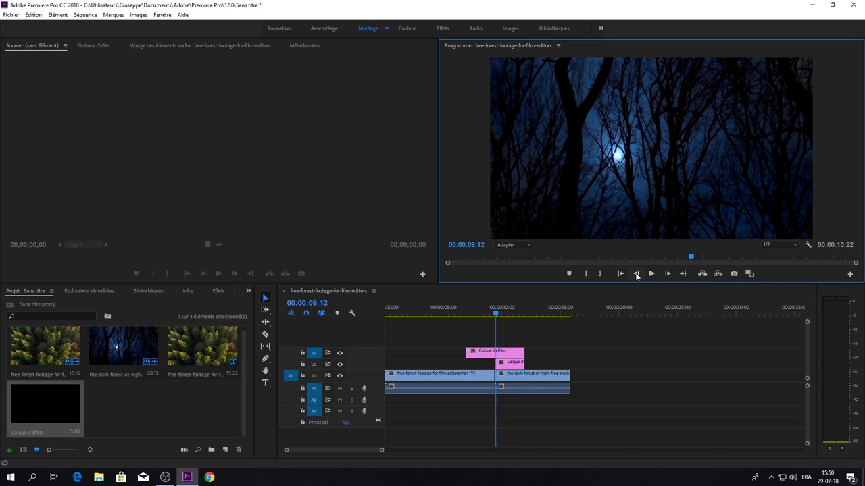
pyautogui.click(635, 274)
pyautogui.click(630, 274)
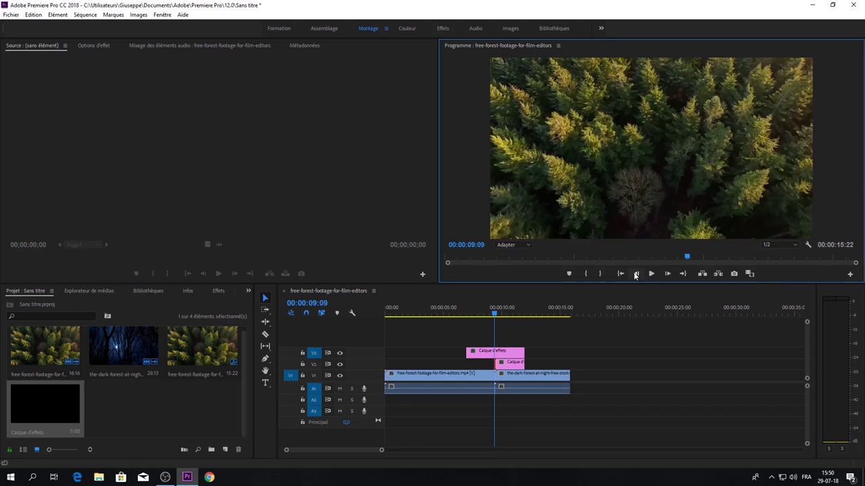
# Search 'mult' and apply the Multiplication effect to the lower V2 adjustment layer.
pyautogui.click(218, 290)
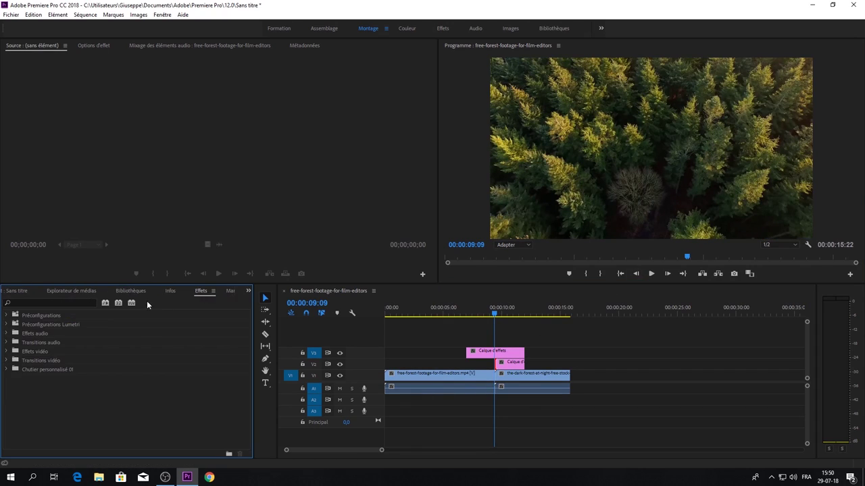
pyautogui.click(38, 303)
pyautogui.write('mult')
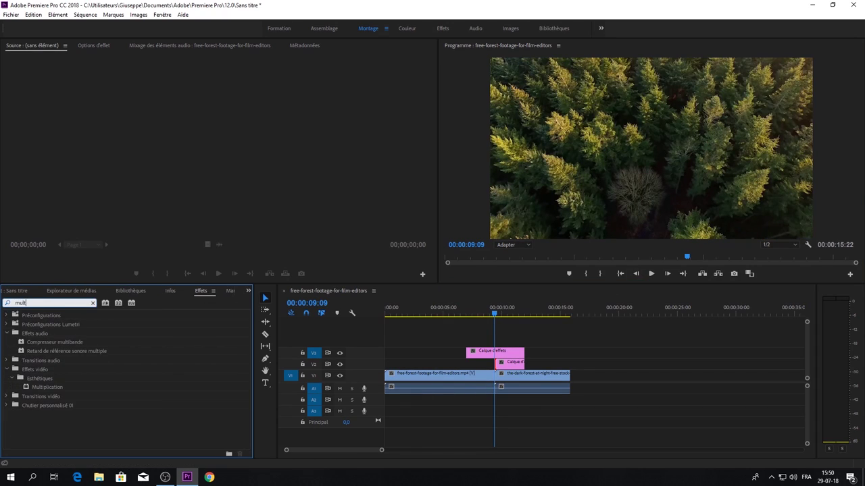
pyautogui.moveTo(44, 388); pyautogui.dragTo(510, 367)
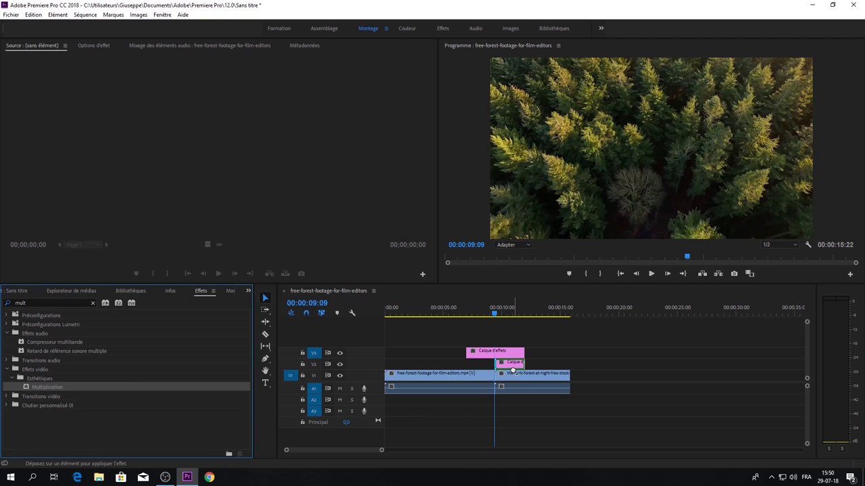
# Set Multiplication's Nombre to 3, tiling the night clip three by three.
pyautogui.click(94, 45)
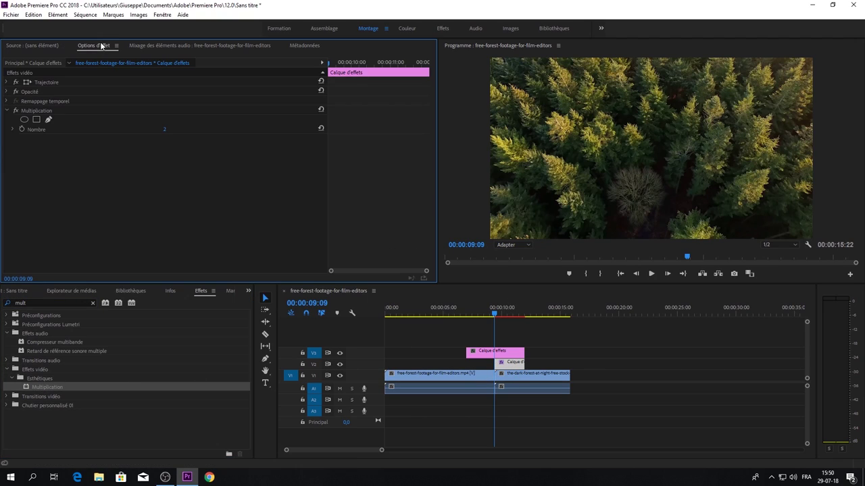
pyautogui.click(169, 129)
pyautogui.write('3')
pyautogui.press('Return')
pyautogui.click(671, 273)
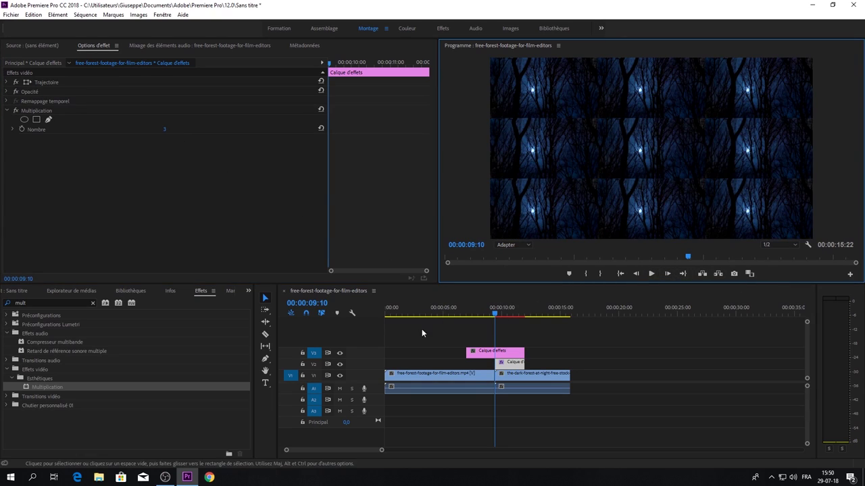
pyautogui.click(75, 183)
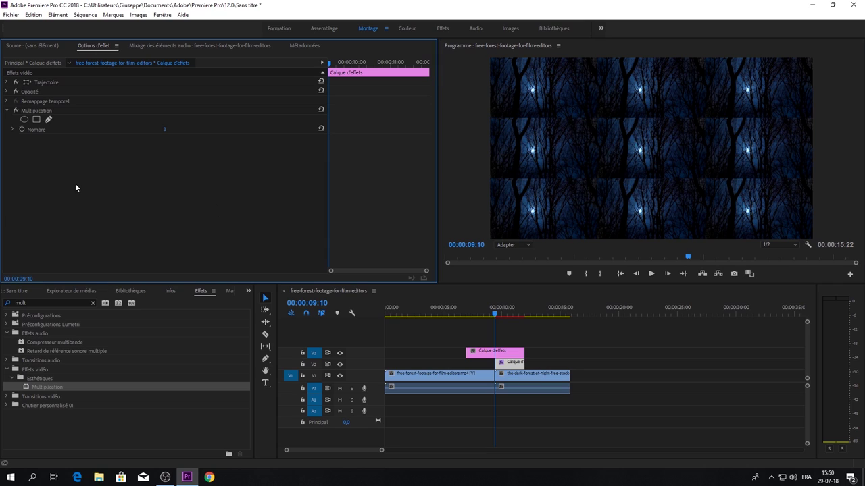
pyautogui.click(93, 306)
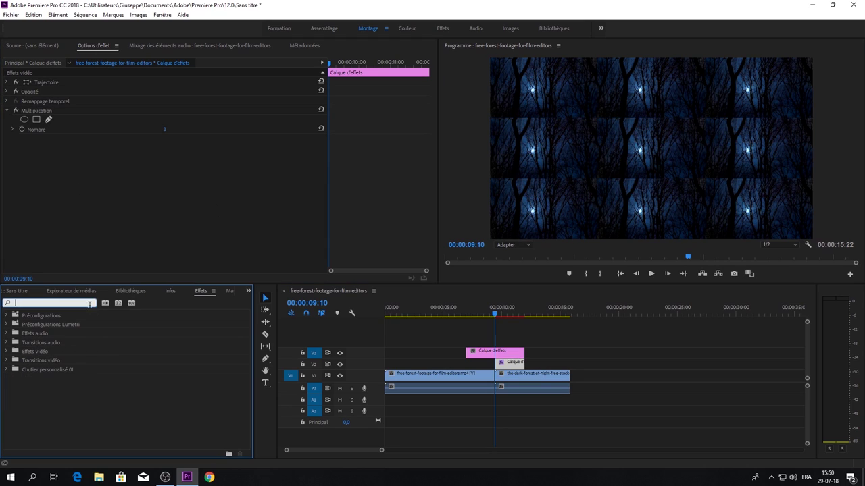
# Apply a Miroir effect to the lower adjustment layer with centre Y 719 and angle 90°.
pyautogui.press('BackSpace')
pyautogui.press('BackSpace')
pyautogui.press('BackSpace')
pyautogui.write('iroi')
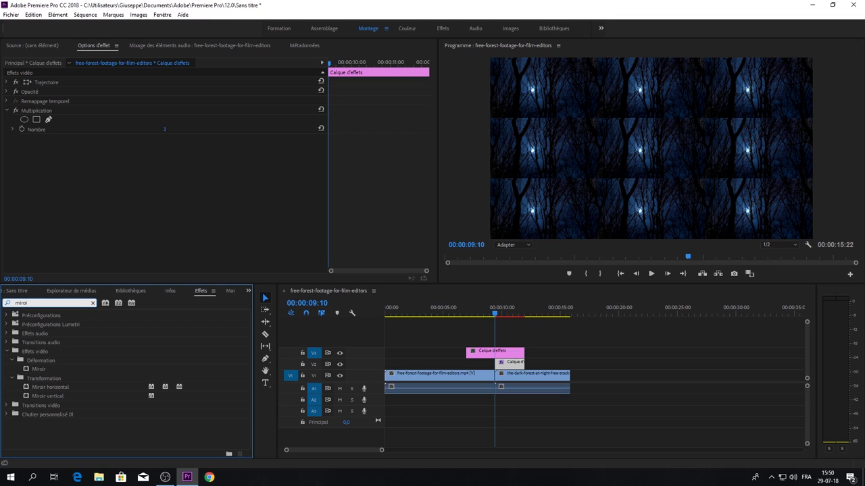
pyautogui.moveTo(45, 369); pyautogui.dragTo(221, 238)
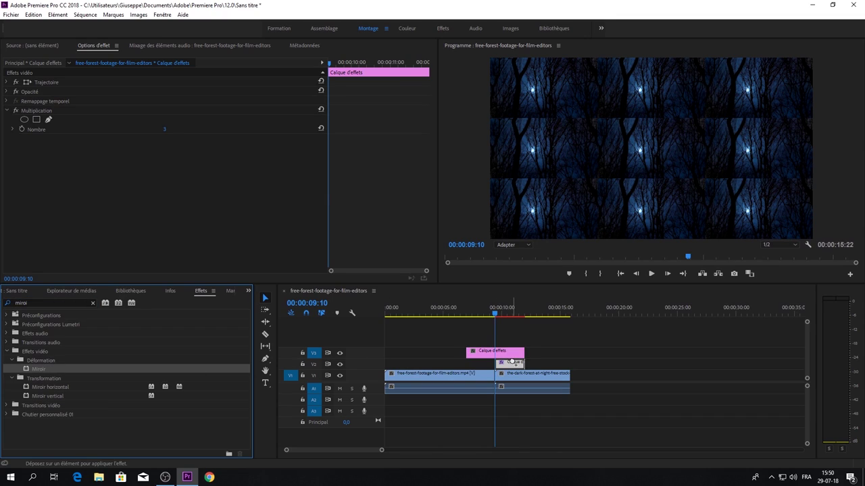
pyautogui.click(189, 158)
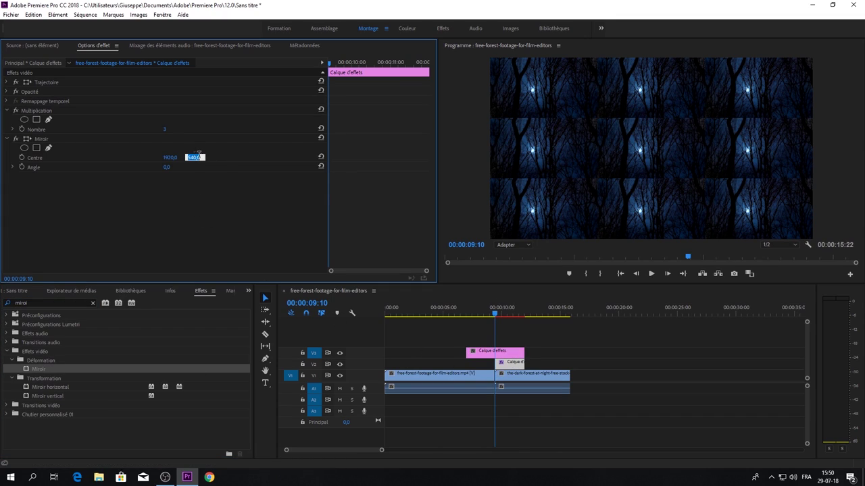
pyautogui.write('719')
pyautogui.press('Return')
pyautogui.click(174, 167)
pyautogui.write('0')
pyautogui.press('Return')
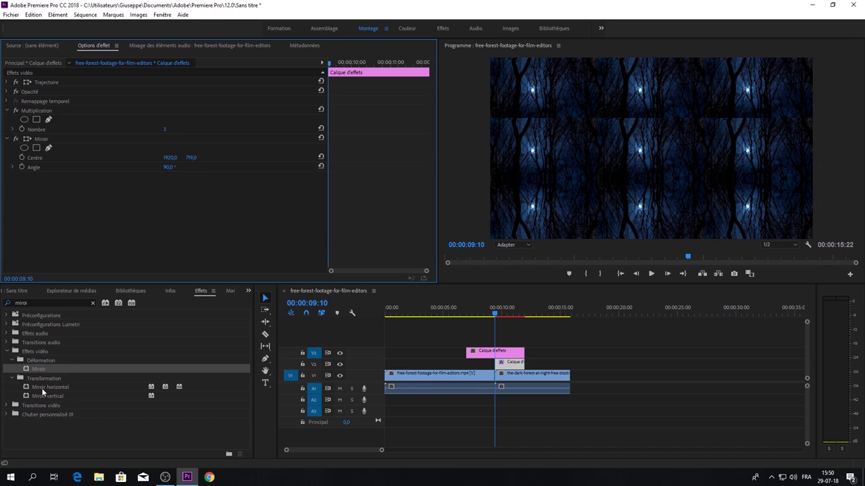
# Add more Miroir effects and give the fourth mirror angle 180° and centre X 1279.
pyautogui.click(230, 335)
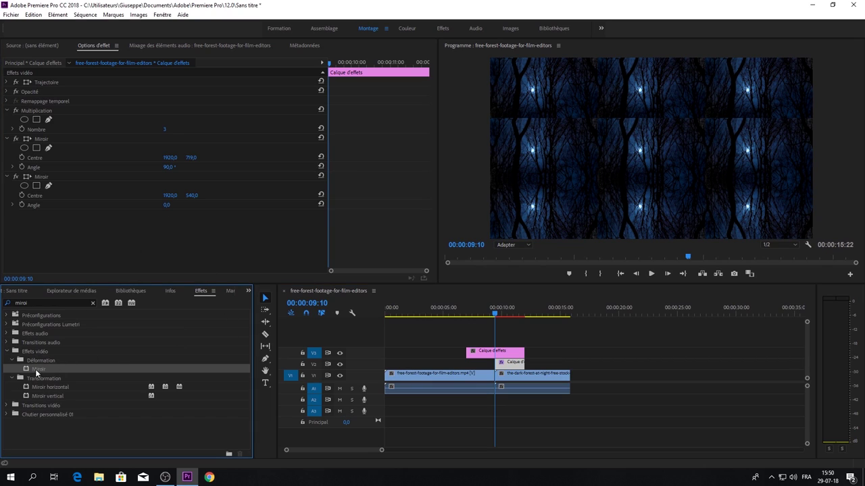
pyautogui.moveTo(38, 369); pyautogui.dragTo(144, 246)
pyautogui.moveTo(38, 370); pyautogui.dragTo(159, 269)
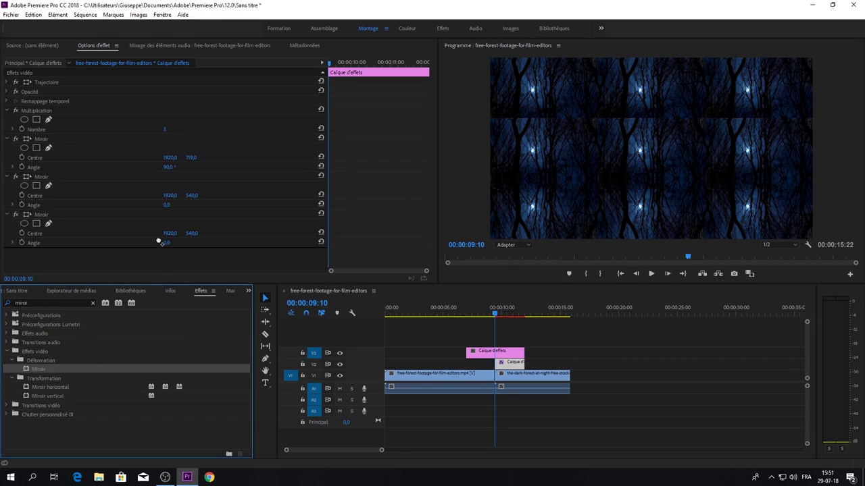
pyautogui.scroll(-1, 180, 243)
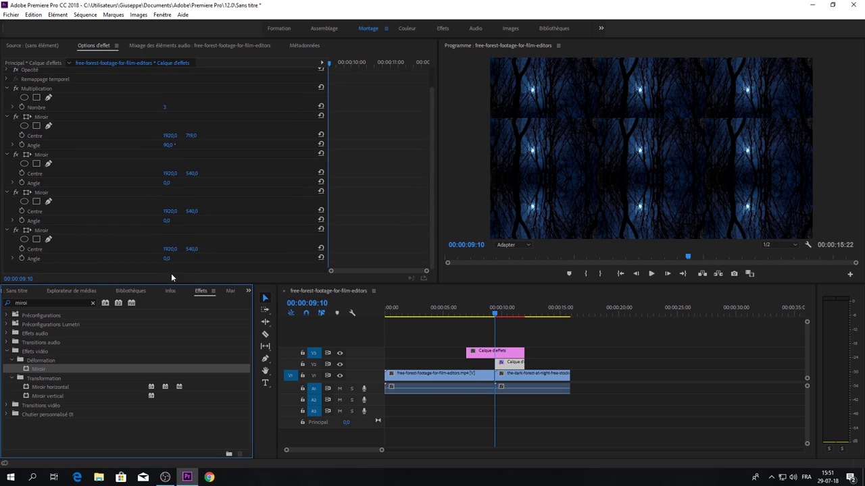
pyautogui.click(177, 257)
pyautogui.press('BackSpace')
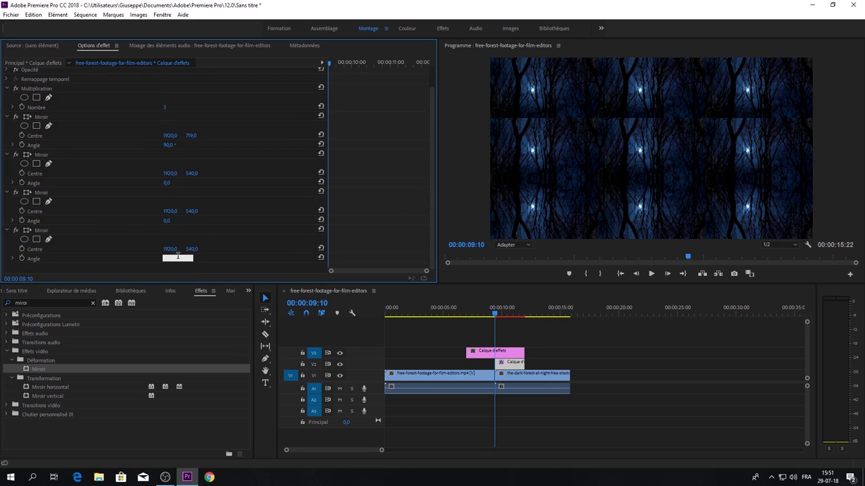
pyautogui.write('180')
pyautogui.press('Return')
pyautogui.click(173, 248)
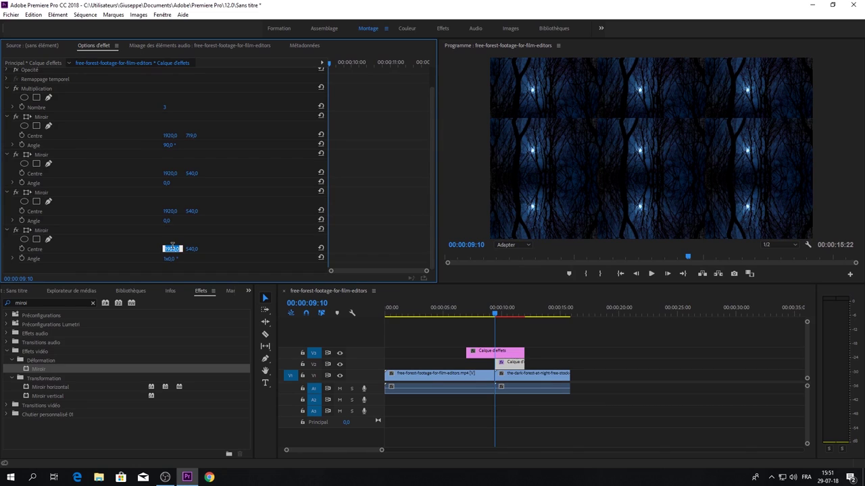
pyautogui.write('12')
pyautogui.write('79')
pyautogui.press('Return')
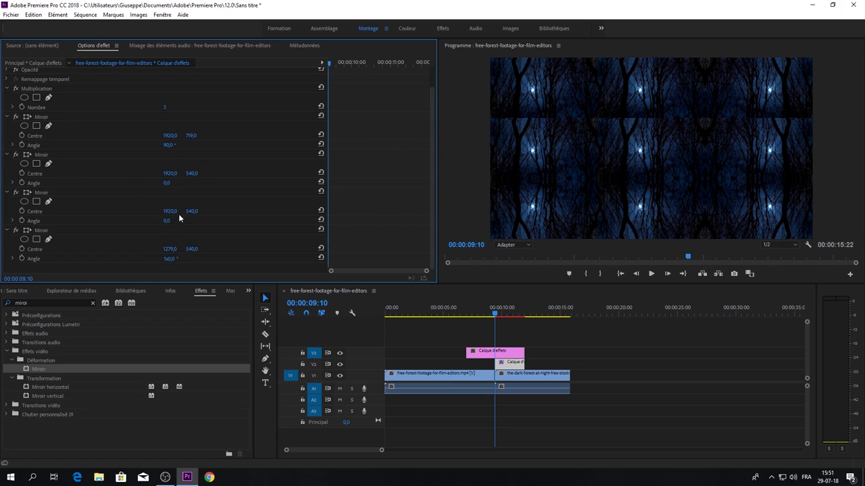
# Set the second mirror's angle to -90° and the third mirror's angle to 180°.
pyautogui.click(173, 182)
pyautogui.write('-90')
pyautogui.press('Return')
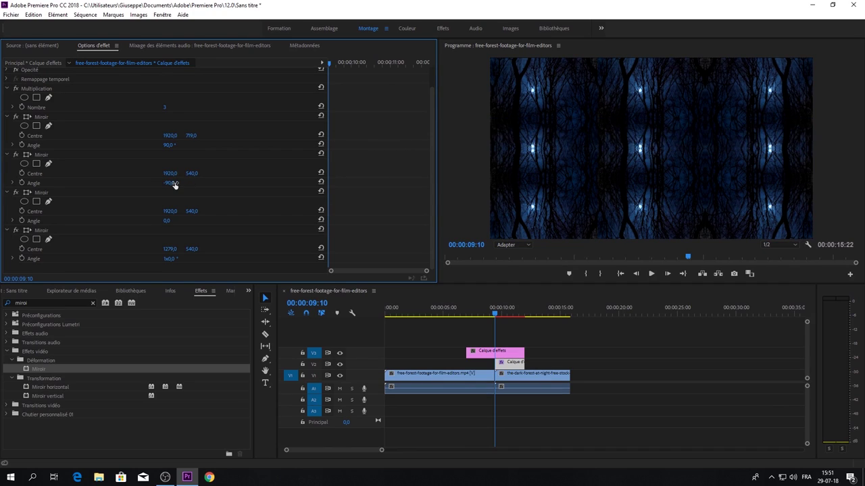
pyautogui.click(168, 223)
pyautogui.write('180')
pyautogui.press('Return')
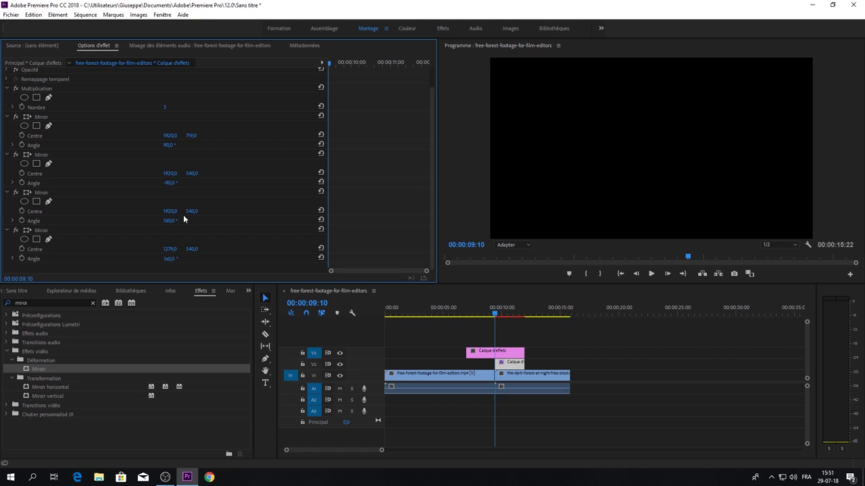
# Set the second mirror's centre Y to 360 and the third mirror's centre X to 640.
pyautogui.click(192, 172)
pyautogui.write('360')
pyautogui.press('Return')
pyautogui.click(169, 210)
pyautogui.write('640')
pyautogui.press('Return')
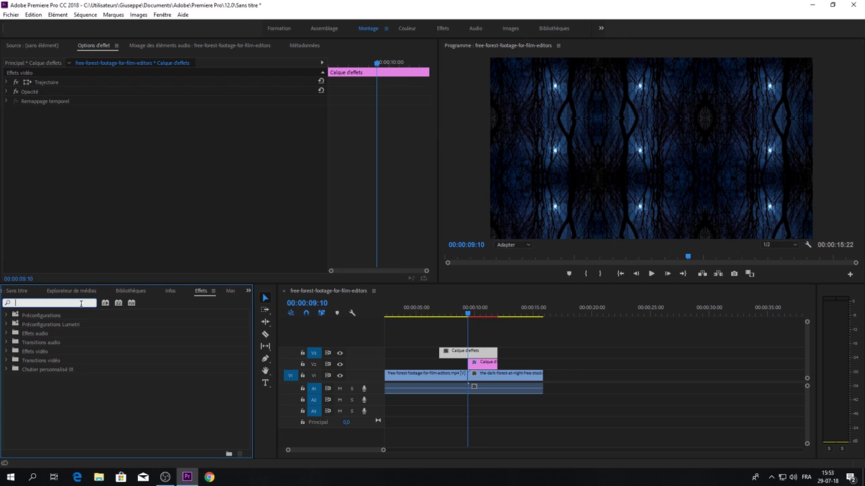
# Apply Transformation to the upper V3 adjustment layer and set a Scale keyframe at 09:05.
pyautogui.write('t')
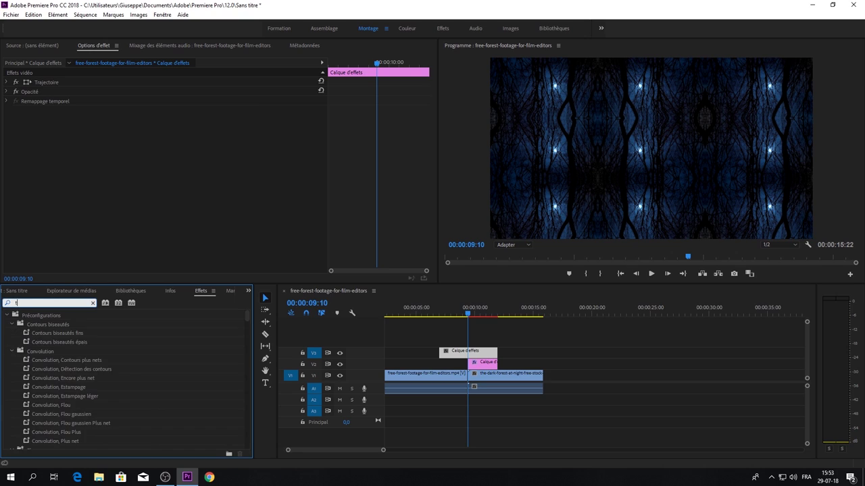
pyautogui.write('ransfo')
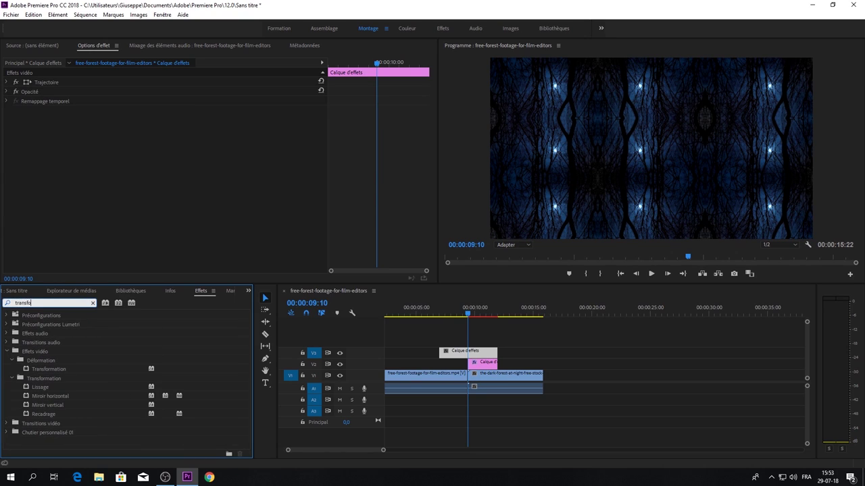
pyautogui.write('rm')
pyautogui.moveTo(51, 370)
pyautogui.mouseDown()
pyautogui.moveTo(390, 345)
pyautogui.moveTo(460, 353)
pyautogui.mouseUp()
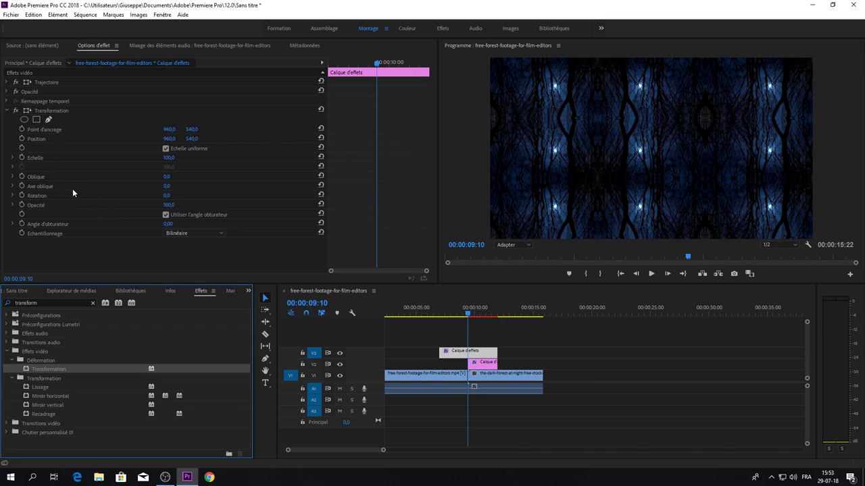
pyautogui.click(467, 316)
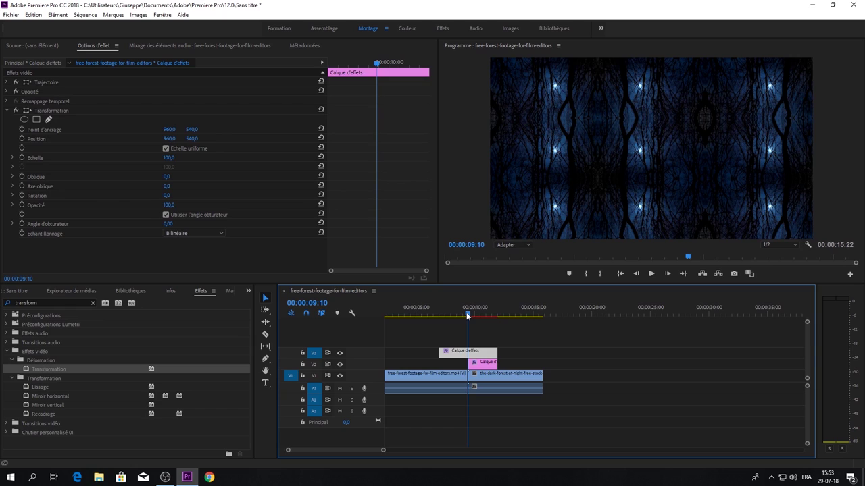
pyautogui.moveTo(467, 315); pyautogui.dragTo(467, 315)
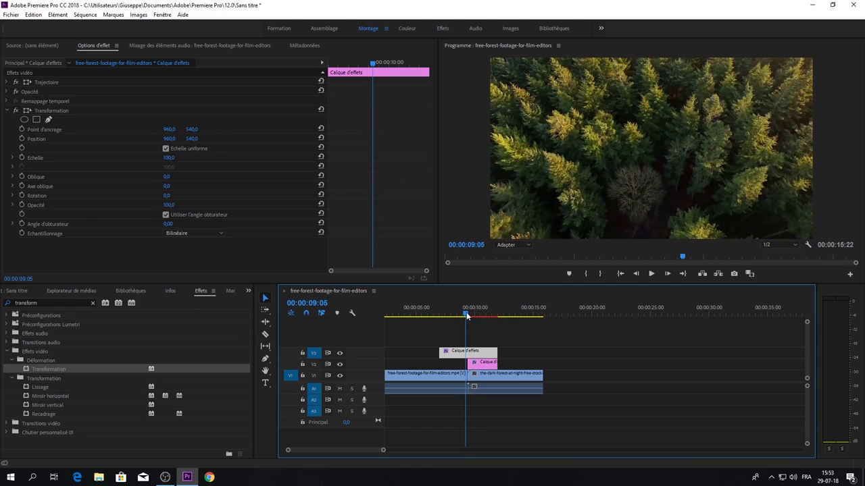
pyautogui.click(22, 157)
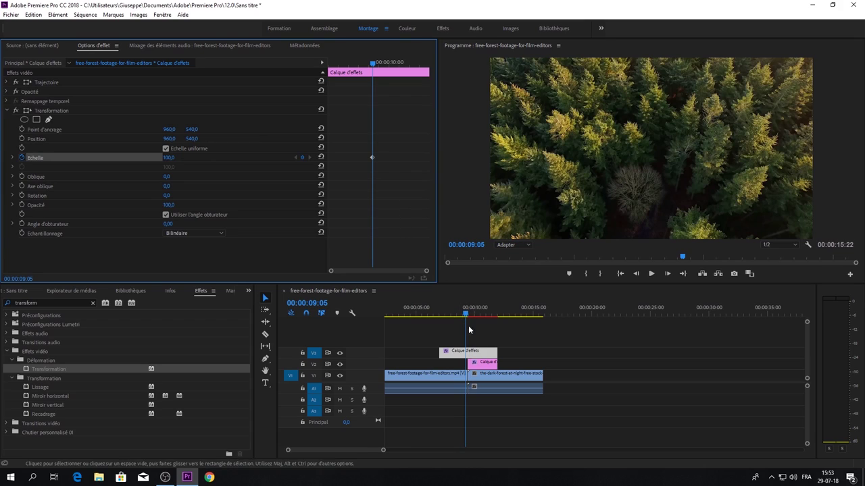
# Add a second Scale keyframe at 09:15 and select it.
pyautogui.moveTo(429, 273); pyautogui.dragTo(420, 272)
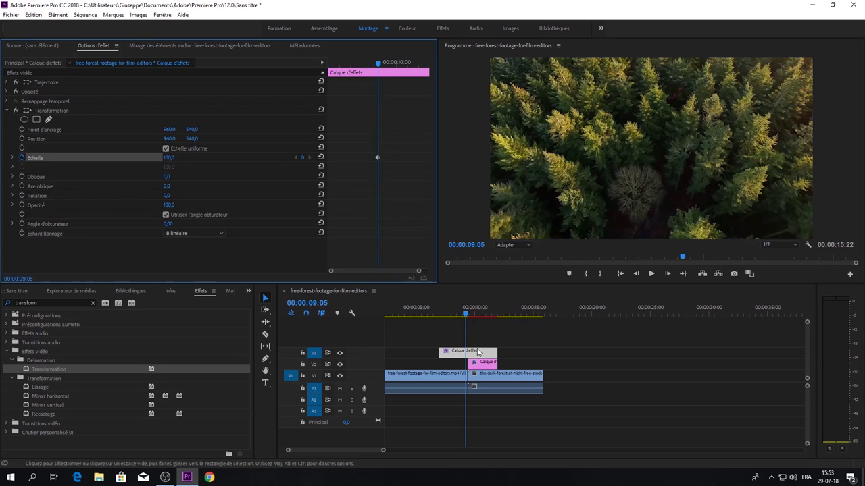
pyautogui.click(465, 311)
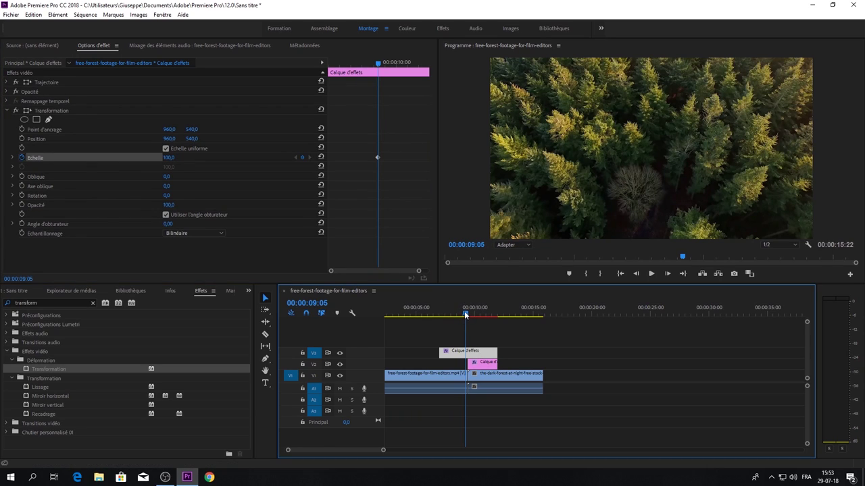
pyautogui.press('Right')
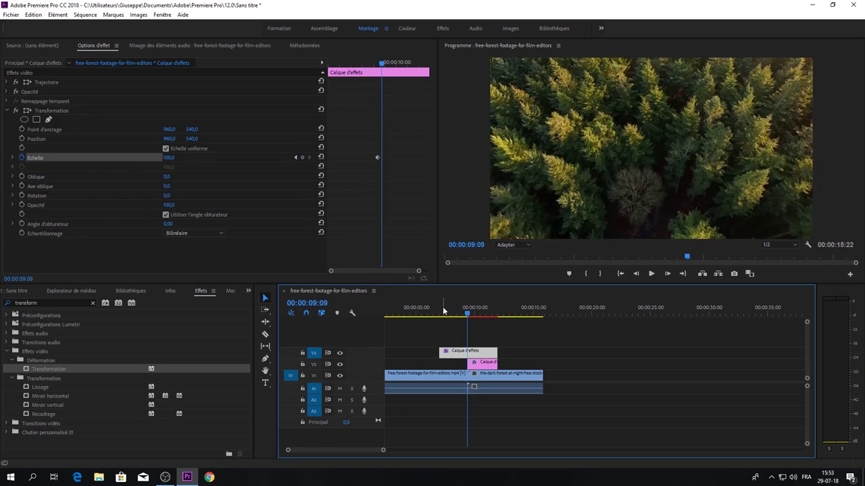
pyautogui.press('Right')
pyautogui.press('Right')
pyautogui.press('Right')
pyautogui.press('Right')
pyautogui.press('Right')
pyautogui.press('Right')
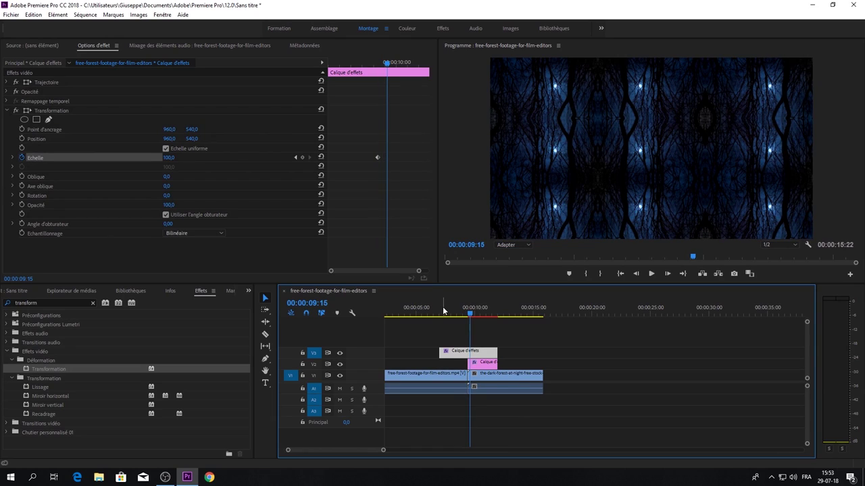
pyautogui.click(302, 157)
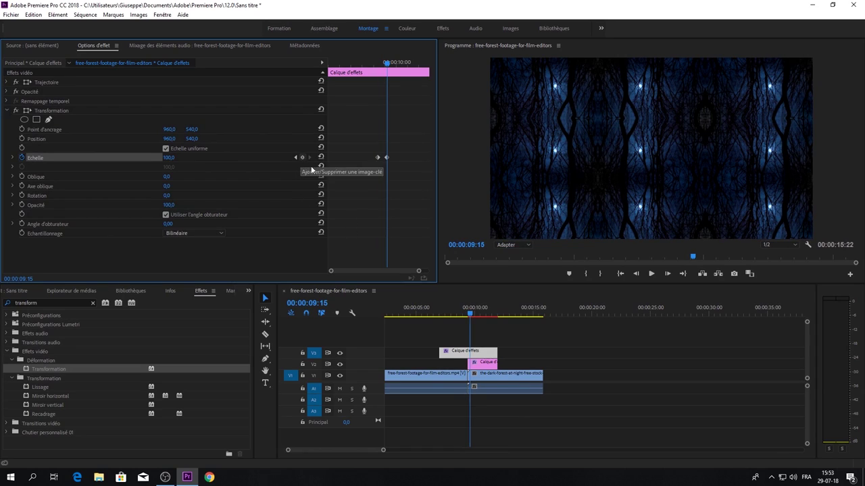
pyautogui.moveTo(419, 272); pyautogui.dragTo(395, 271)
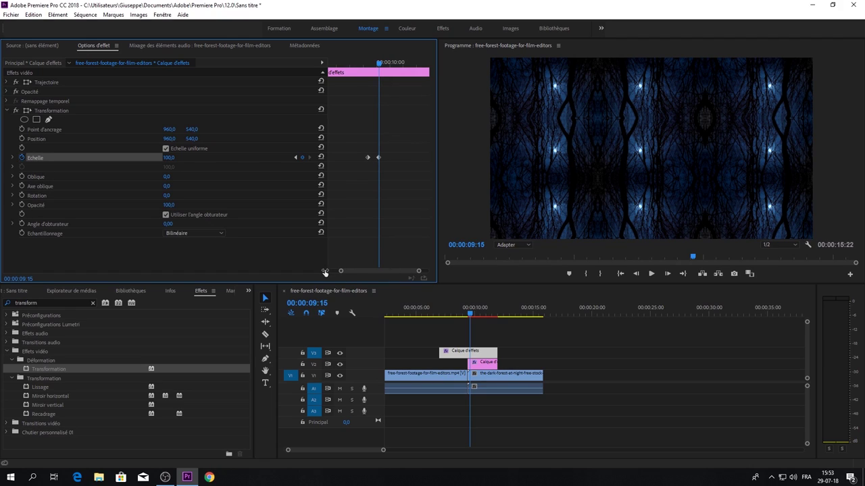
pyautogui.moveTo(344, 271)
pyautogui.mouseDown()
pyautogui.moveTo(367, 275)
pyautogui.moveTo(358, 271)
pyautogui.mouseUp()
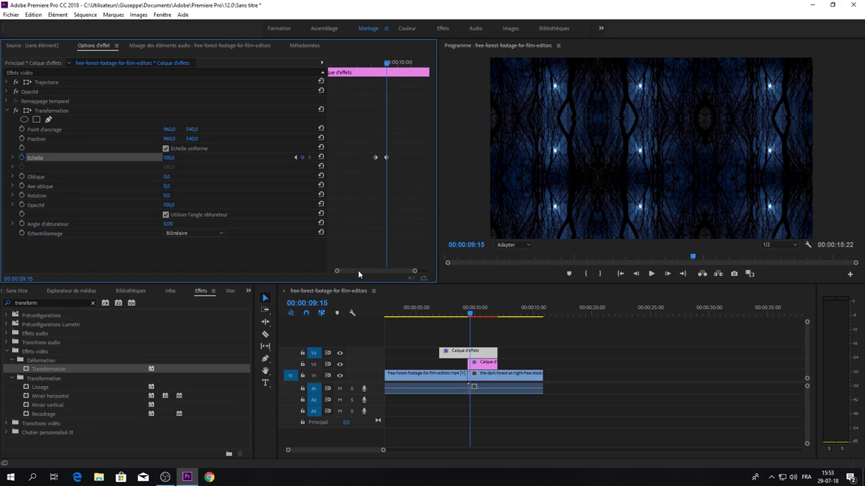
pyautogui.click(468, 314)
pyautogui.press('Left')
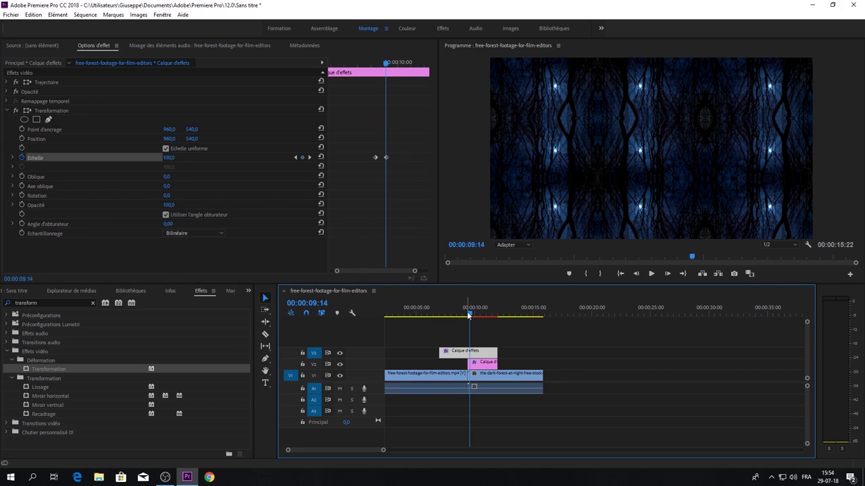
pyautogui.press('Left')
pyautogui.press('Left')
pyautogui.press('Left')
pyautogui.press('Left')
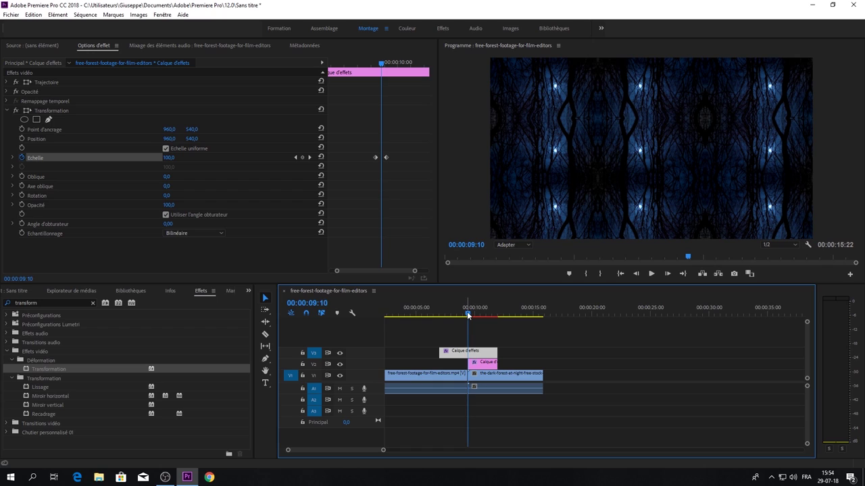
pyautogui.click(386, 159)
# Enter a larger Scale value and step the playhead to 09:15.
pyautogui.click(170, 158)
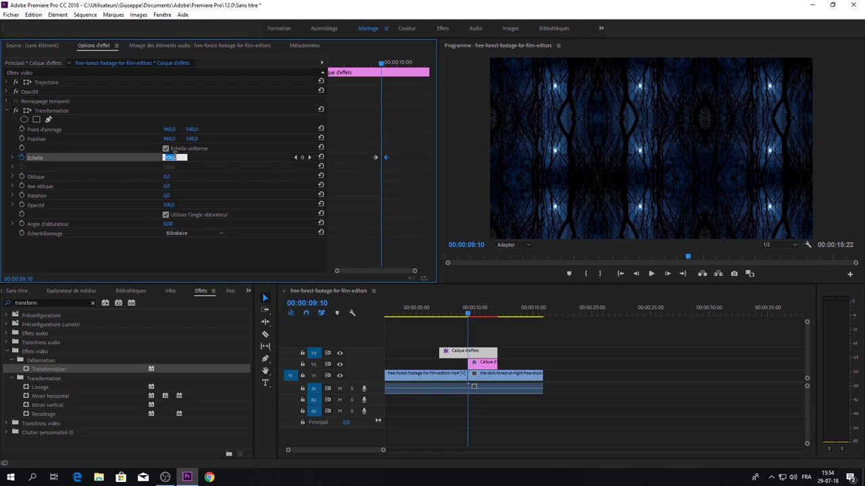
pyautogui.write('300')
pyautogui.press('Return')
pyautogui.moveTo(382, 63); pyautogui.dragTo(387, 65)
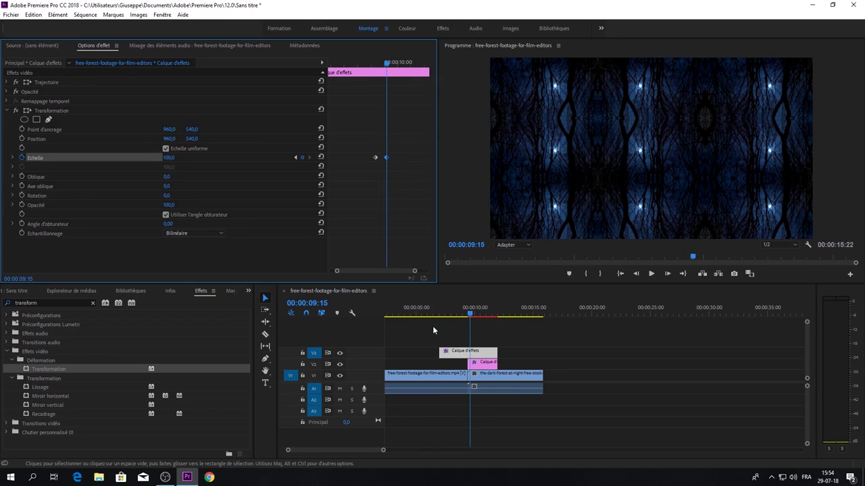
pyautogui.press('Left')
pyautogui.press('Left')
pyautogui.press('Left')
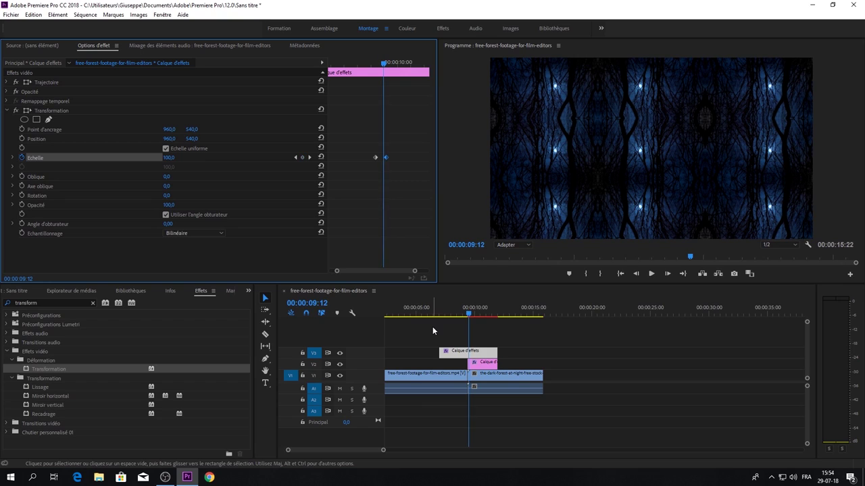
pyautogui.press('Left')
pyautogui.press('Left')
pyautogui.press('Right')
pyautogui.press('Right')
pyautogui.press('Right')
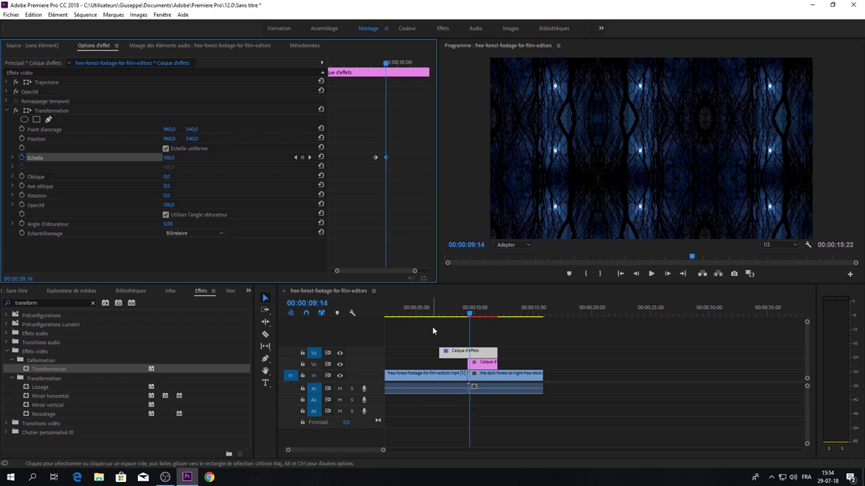
pyautogui.press('Right')
pyautogui.press('Right')
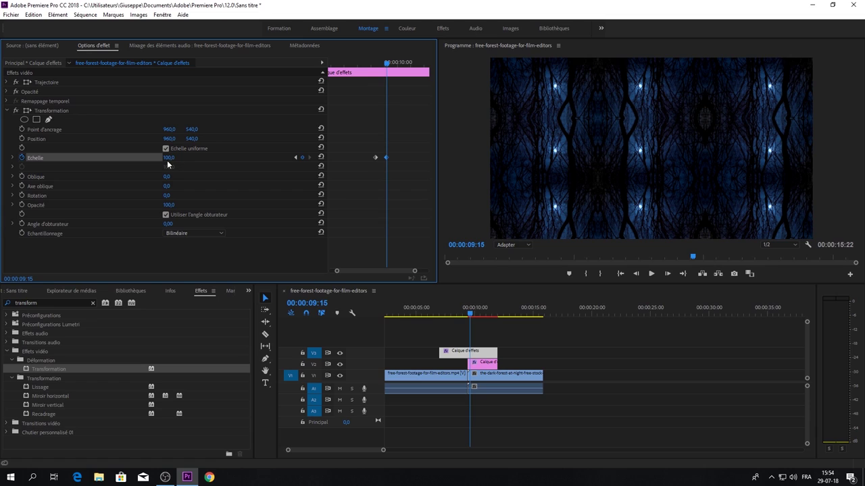
# Set the 09:15 Scale keyframe to 300, then move the playhead back before the cut.
pyautogui.click(173, 156)
pyautogui.press('BackSpace')
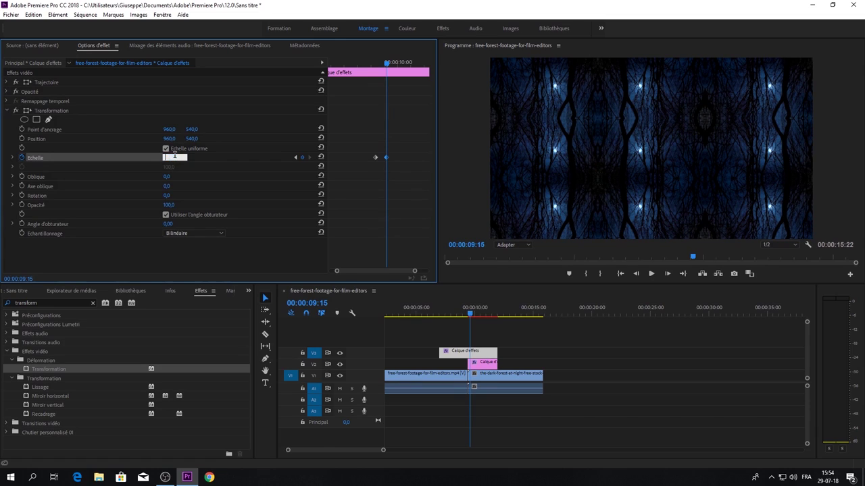
pyautogui.write('30')
pyautogui.press('Return')
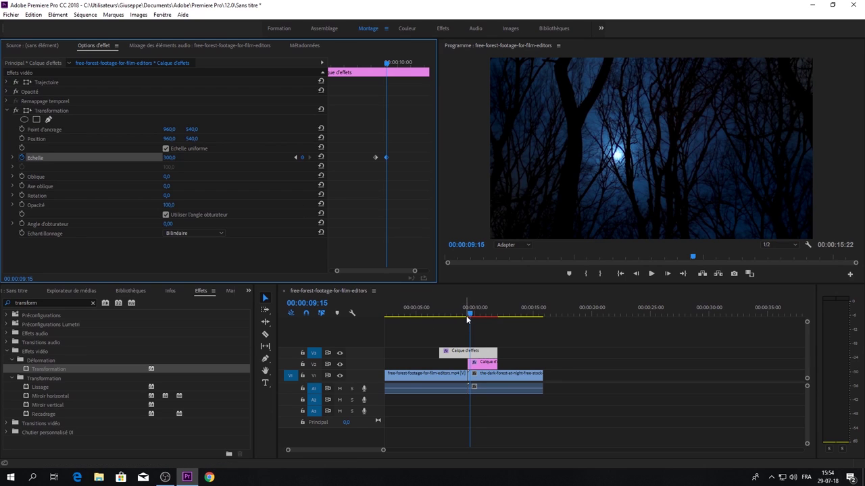
pyautogui.moveTo(471, 318); pyautogui.dragTo(427, 315)
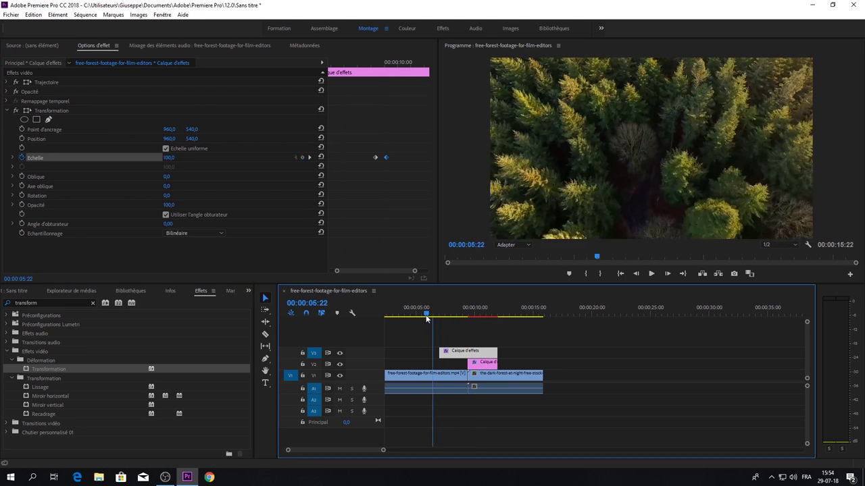
pyautogui.click(651, 274)
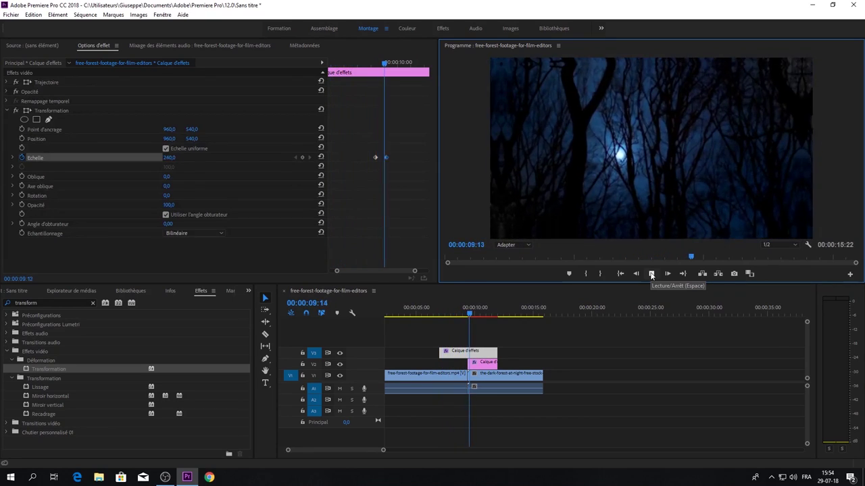
pyautogui.click(651, 273)
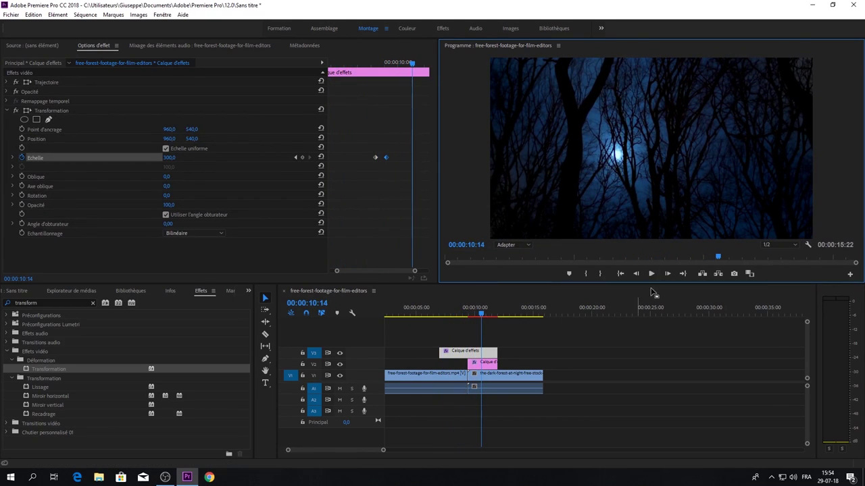
pyautogui.moveTo(486, 316); pyautogui.dragTo(451, 313)
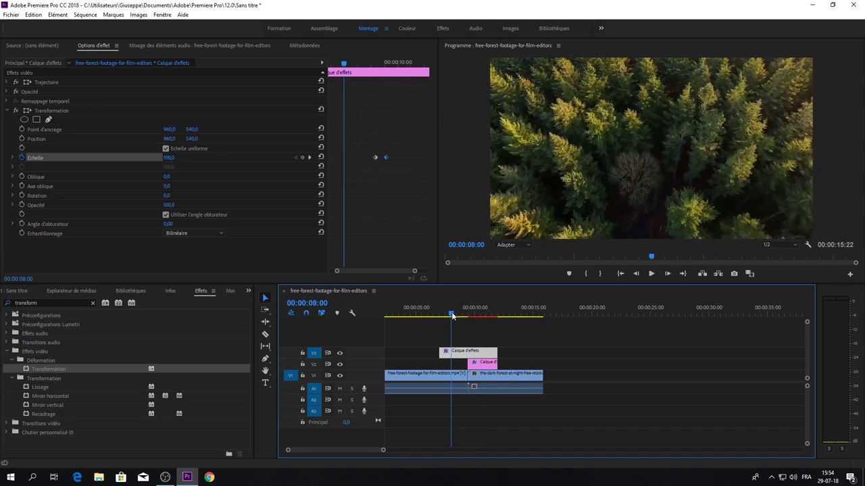
pyautogui.press('space')
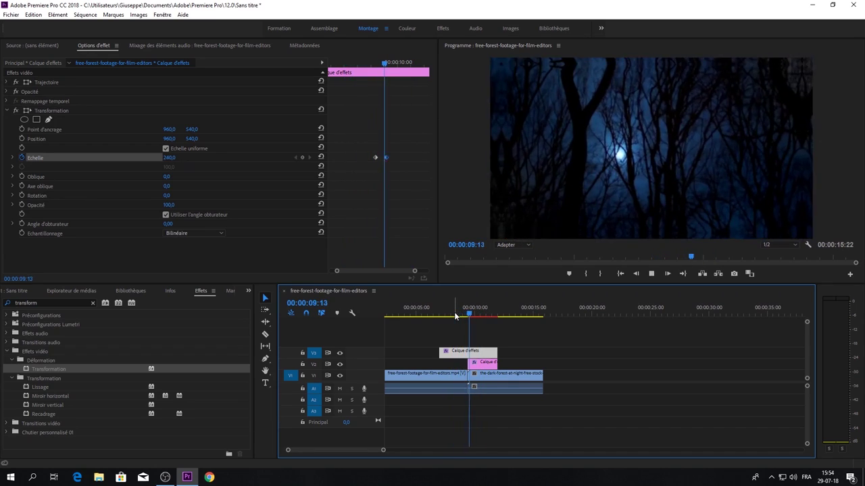
pyautogui.press('space')
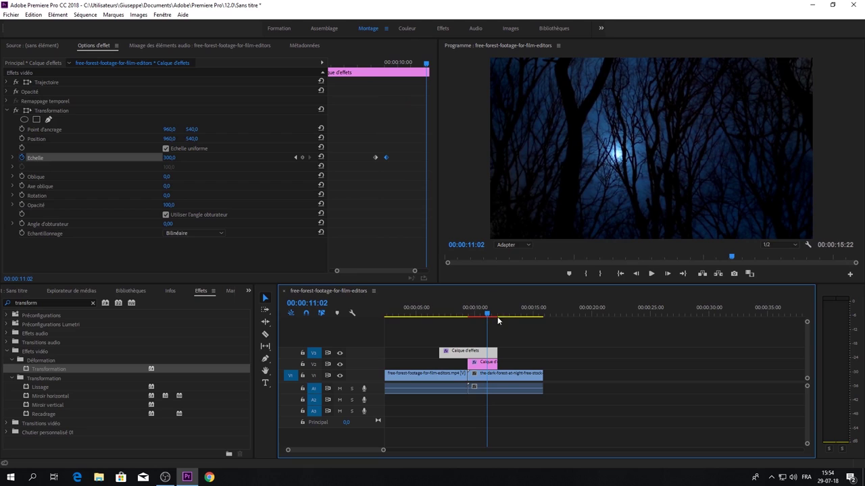
pyautogui.moveTo(486, 314); pyautogui.dragTo(469, 316)
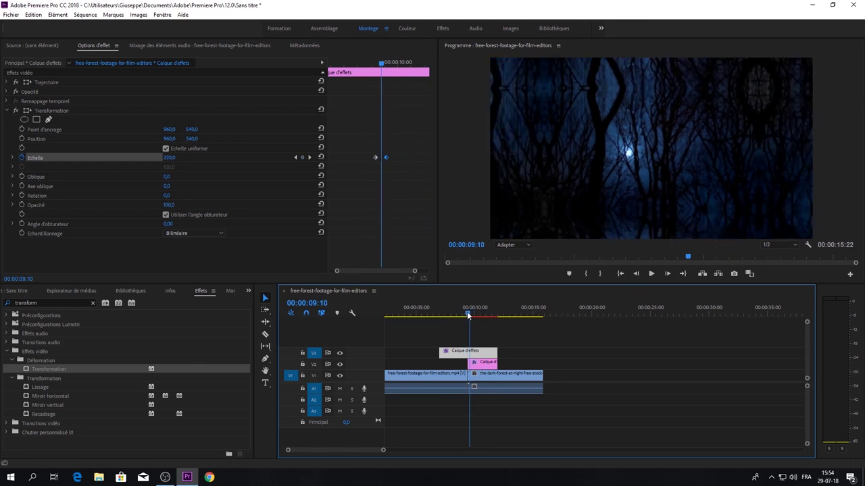
pyautogui.moveTo(470, 316); pyautogui.dragTo(467, 313)
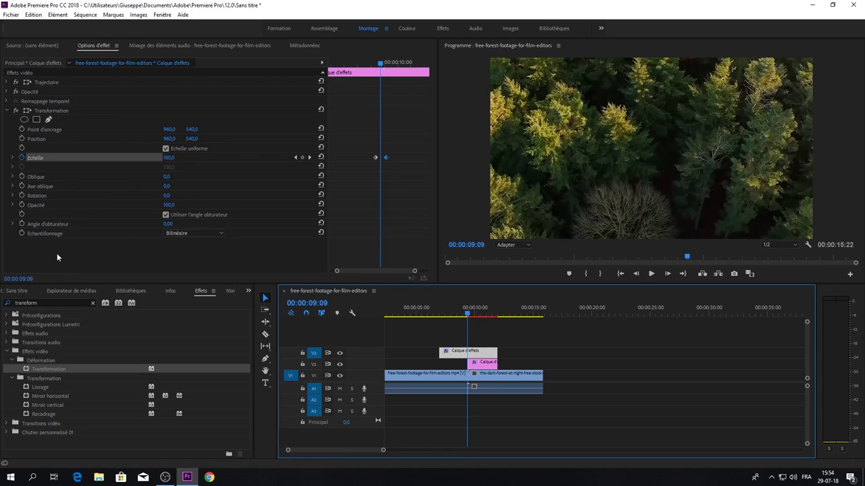
# Raise the Transformation's own shutter angle to about 251 for motion blur.
pyautogui.click(12, 224)
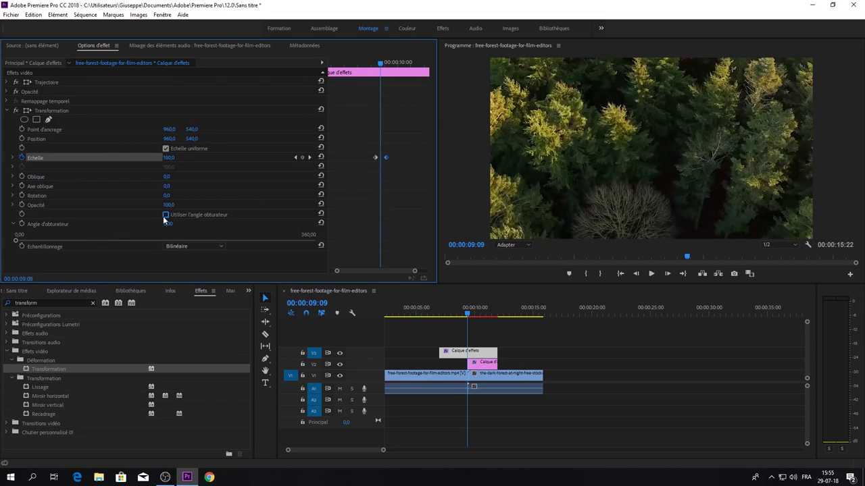
pyautogui.click(191, 241)
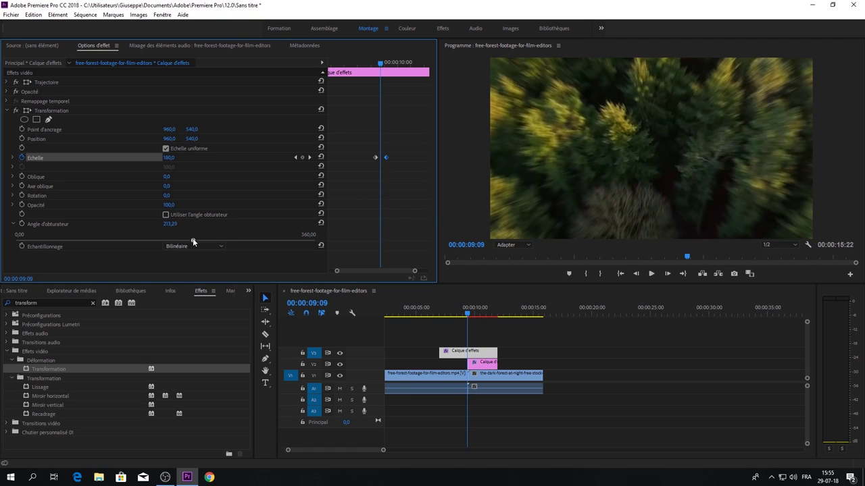
pyautogui.moveTo(193, 239); pyautogui.dragTo(219, 242)
# Select both Échelle keyframes and drag the velocity handle into a steep ease-in toward the cut.
pyautogui.click(14, 158)
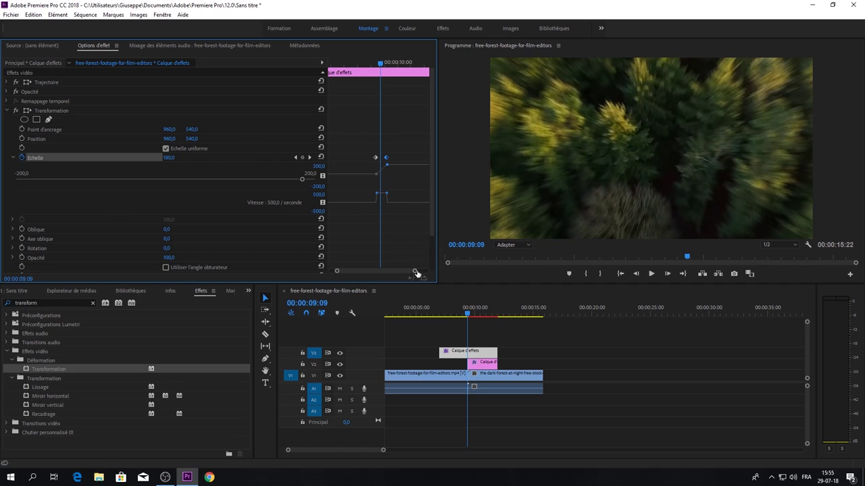
pyautogui.moveTo(417, 272); pyautogui.dragTo(403, 272)
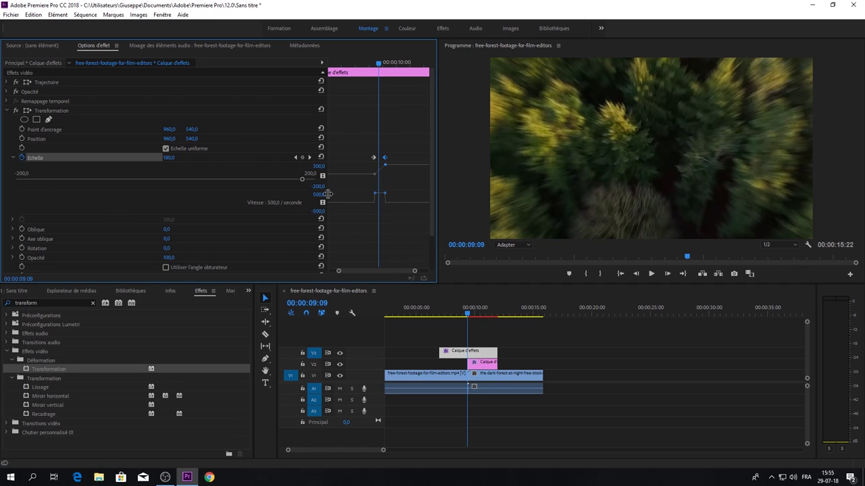
pyautogui.moveTo(327, 194); pyautogui.dragTo(173, 193)
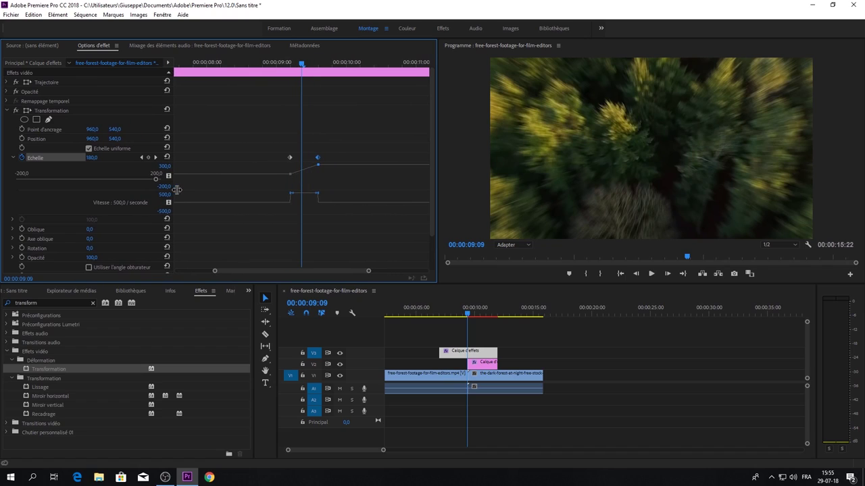
pyautogui.click(290, 194)
pyautogui.moveTo(267, 139)
pyautogui.mouseDown()
pyautogui.moveTo(324, 173)
pyautogui.moveTo(297, 204)
pyautogui.moveTo(308, 210)
pyautogui.mouseUp()
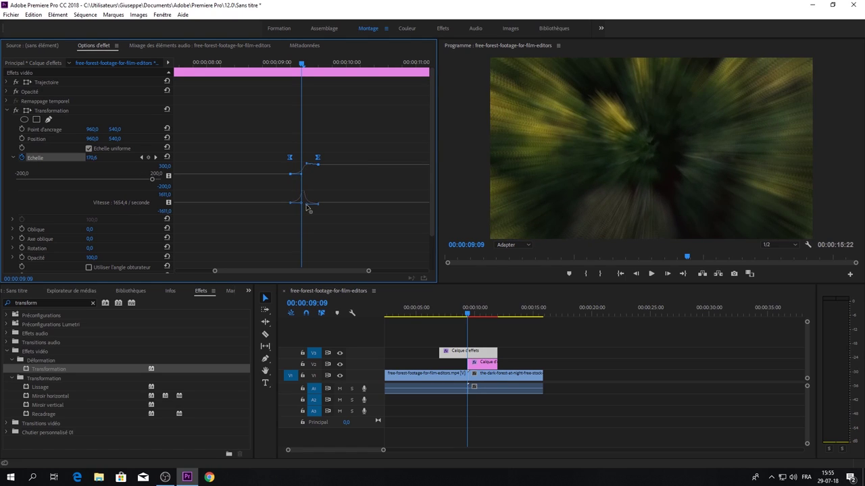
pyautogui.moveTo(308, 210); pyautogui.dragTo(301, 207)
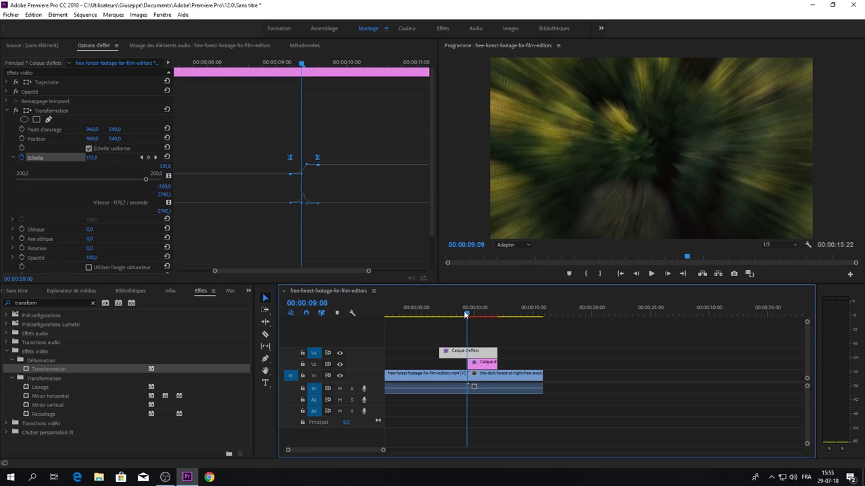
pyautogui.moveTo(468, 314); pyautogui.dragTo(441, 314)
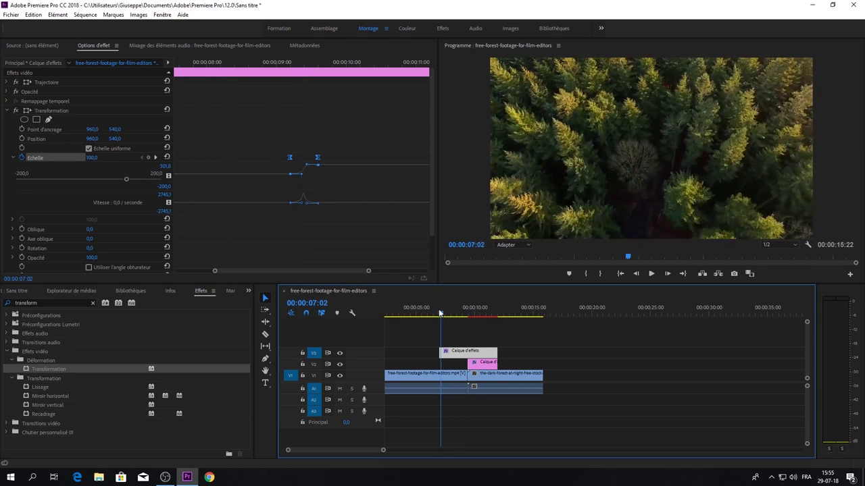
pyautogui.click(651, 274)
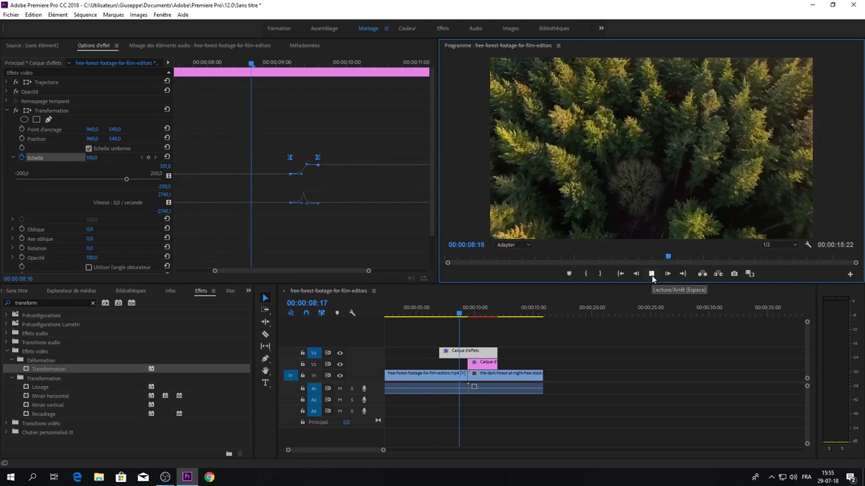
pyautogui.click(651, 275)
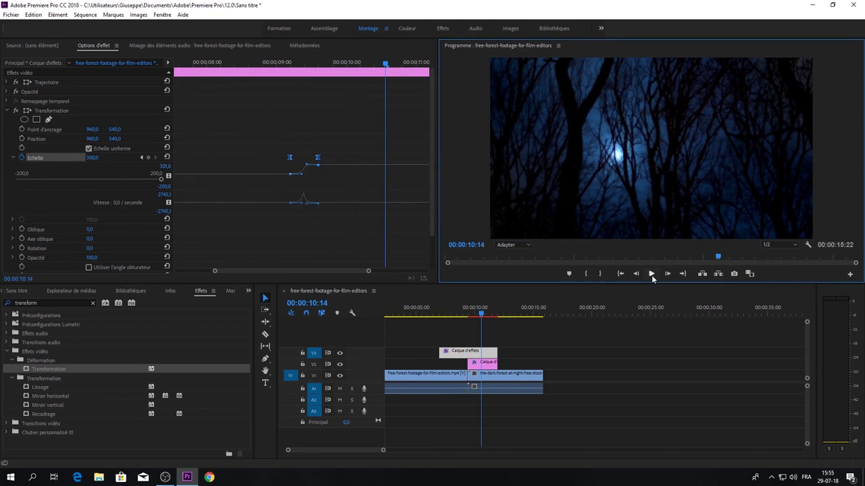
pyautogui.moveTo(481, 315)
pyautogui.mouseDown()
pyautogui.moveTo(500, 316)
pyautogui.moveTo(467, 315)
pyautogui.mouseUp()
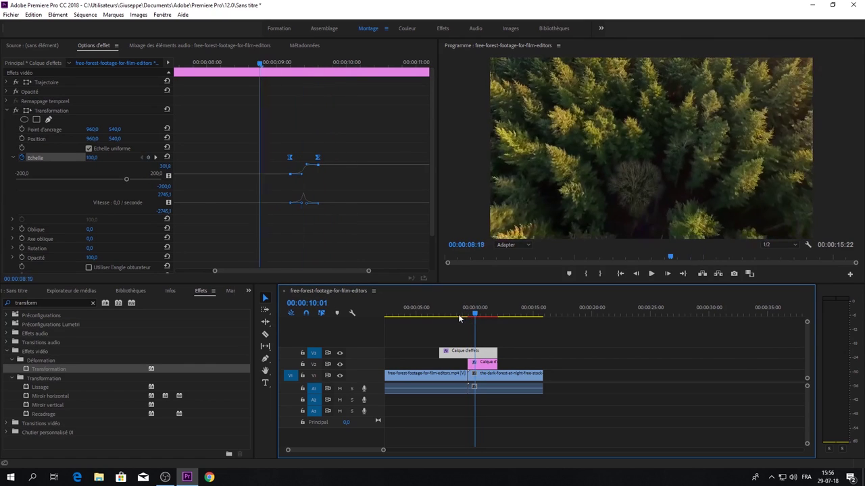
pyautogui.moveTo(468, 318); pyautogui.dragTo(465, 315)
pyautogui.click(650, 275)
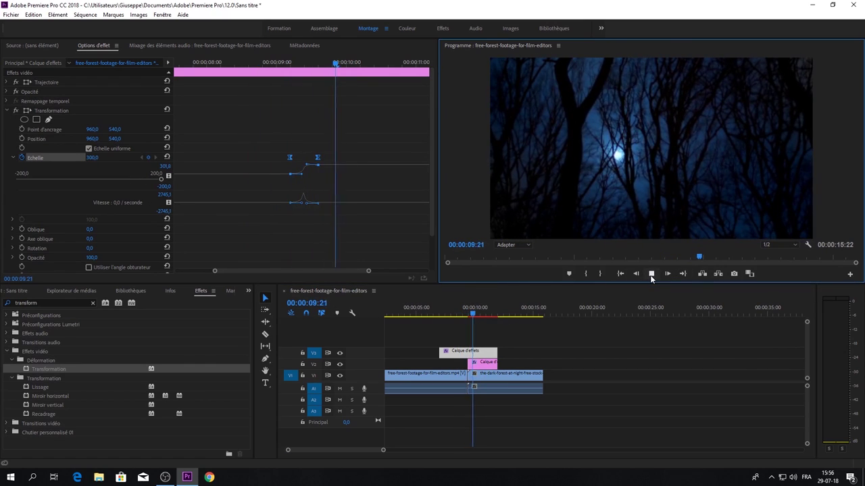
pyautogui.click(651, 275)
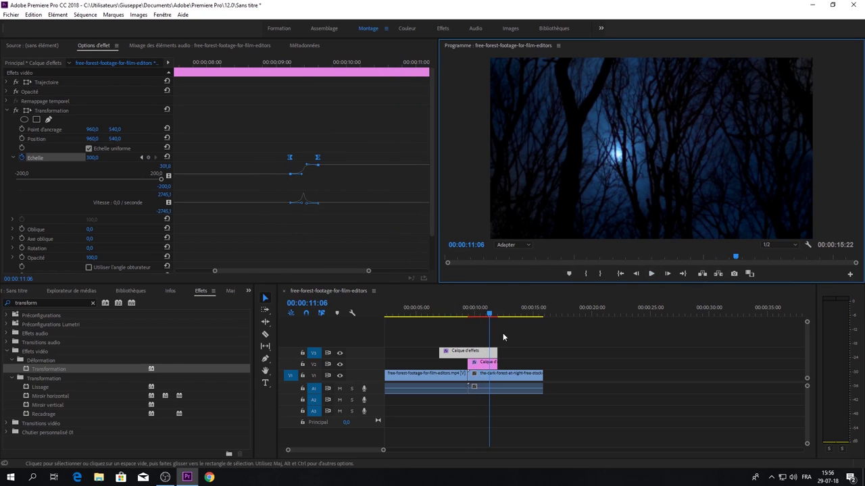